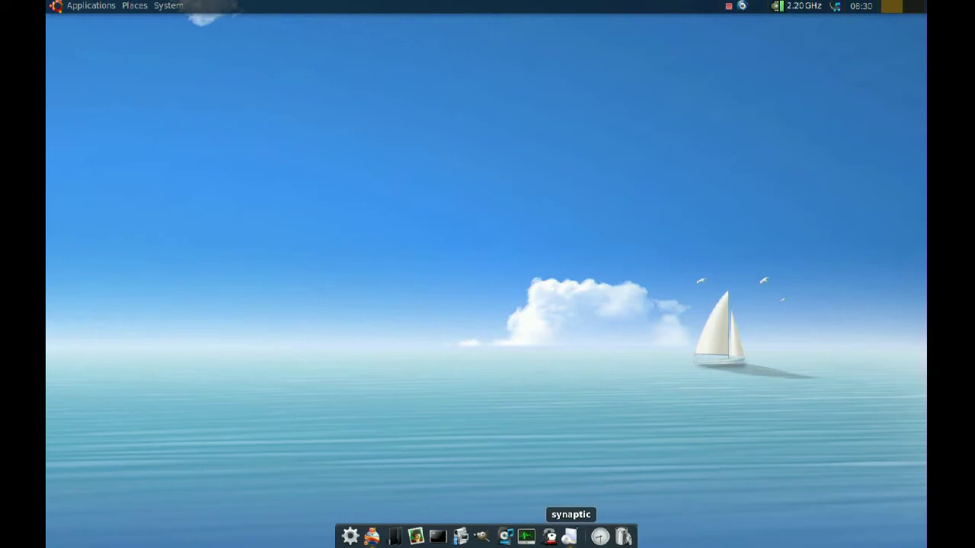
In Synaptic, select the drapes package to read its description, then close the window
{"action": "left_click", "coordinate": [570, 538]}
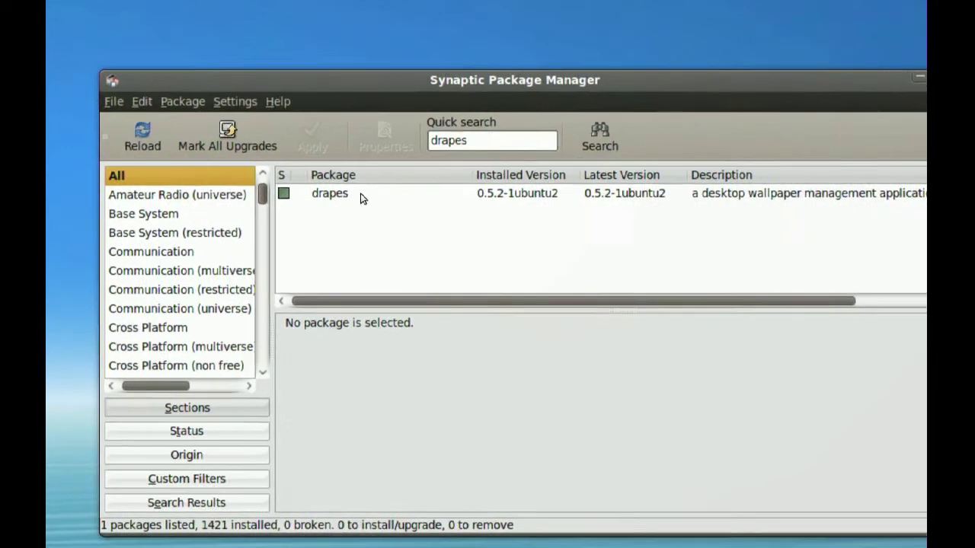
{"action": "left_click", "coordinate": [311, 211]}
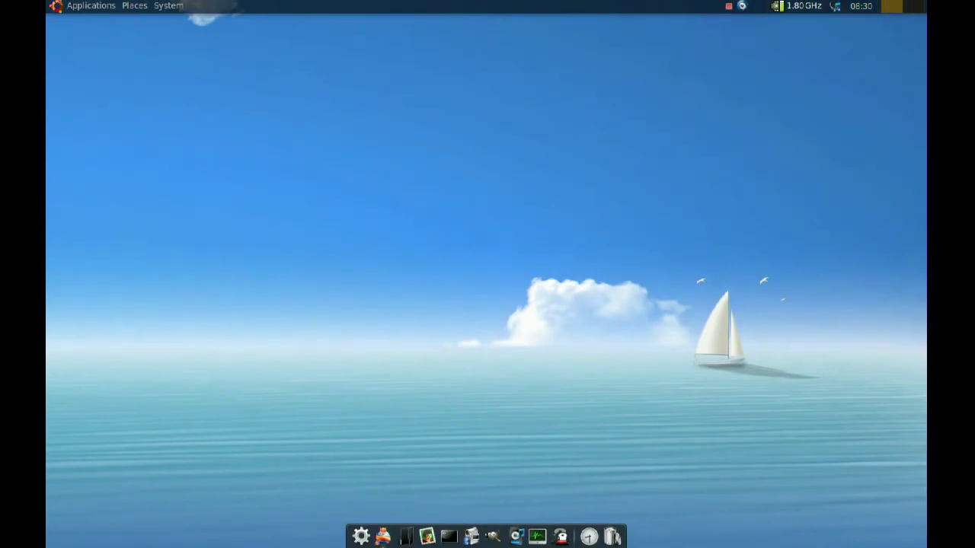
Launch Desktop Drapes from the System > Preferences menu
{"action": "left_click", "coordinate": [168, 5]}
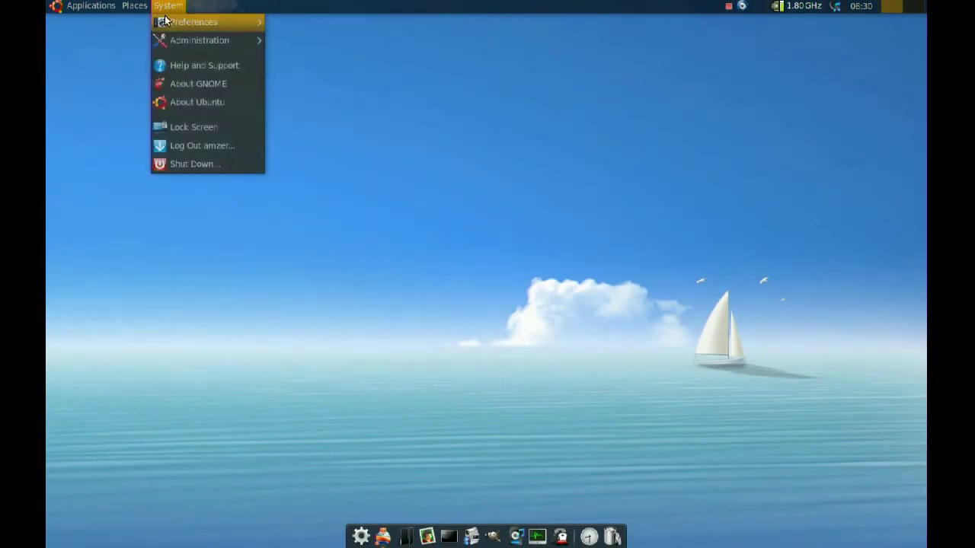
{"action": "mouse_move", "coordinate": [164, 22]}
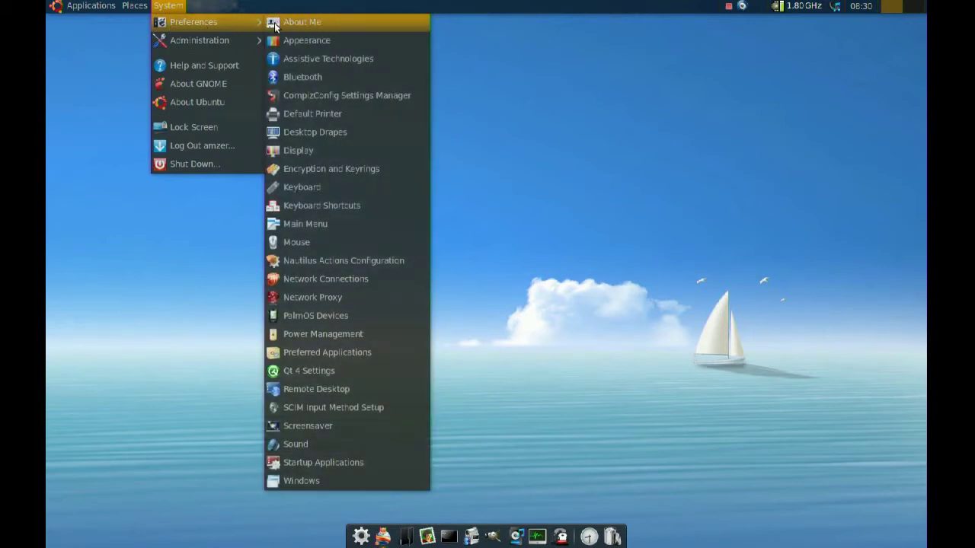
{"action": "left_click", "coordinate": [367, 135]}
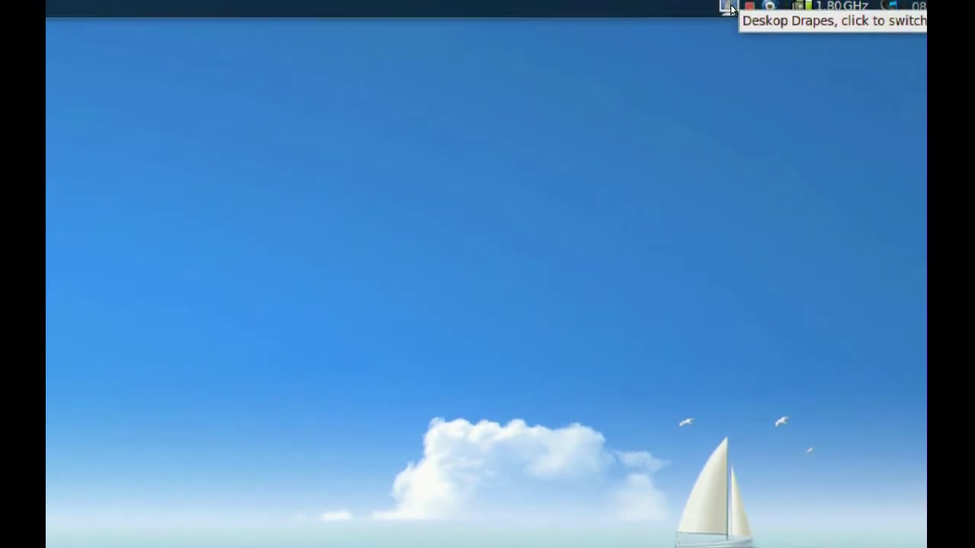
Open Desktop Drapes Preferences from its tray icon menu
{"action": "right_click", "coordinate": [730, 8]}
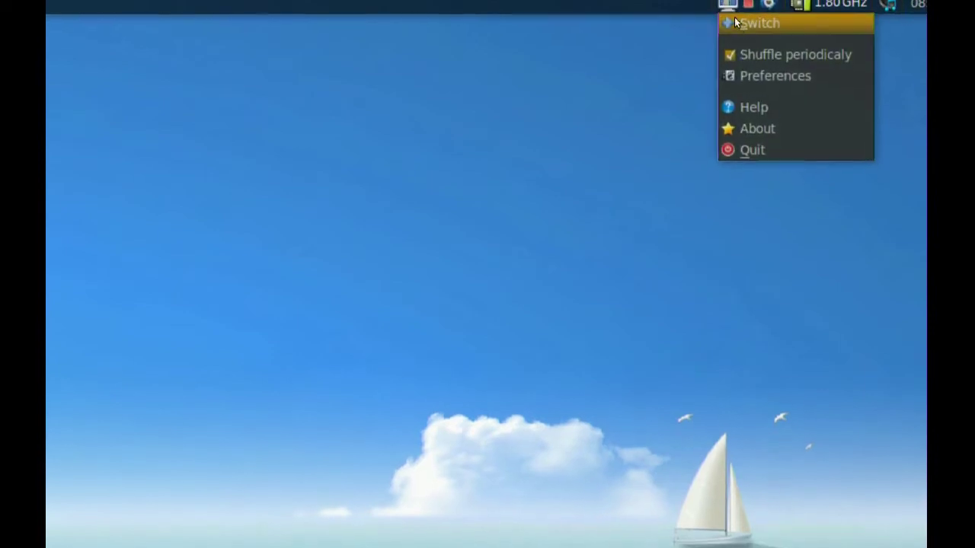
{"action": "left_click", "coordinate": [766, 80]}
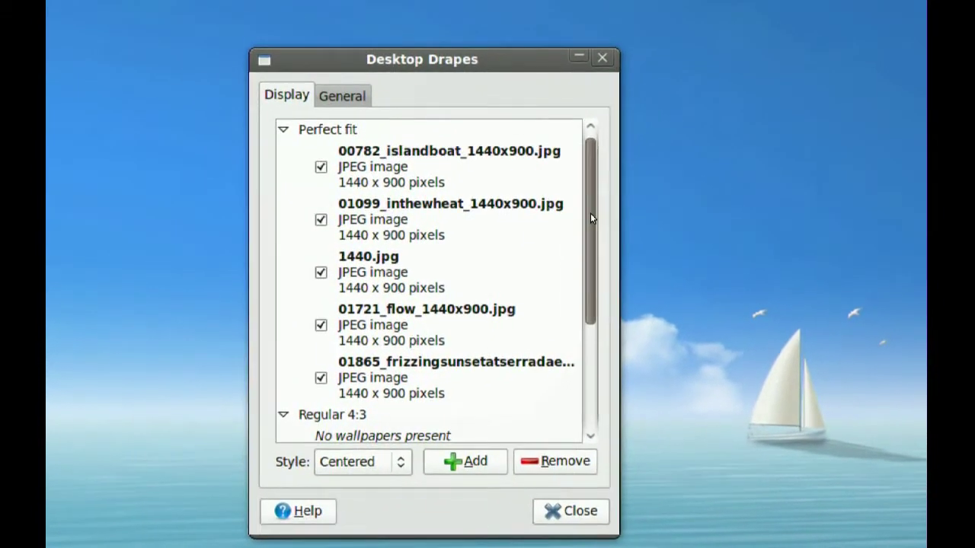
{"action": "left_click_drag", "start_coordinate": [628, 200], "coordinate": [585, 228]}
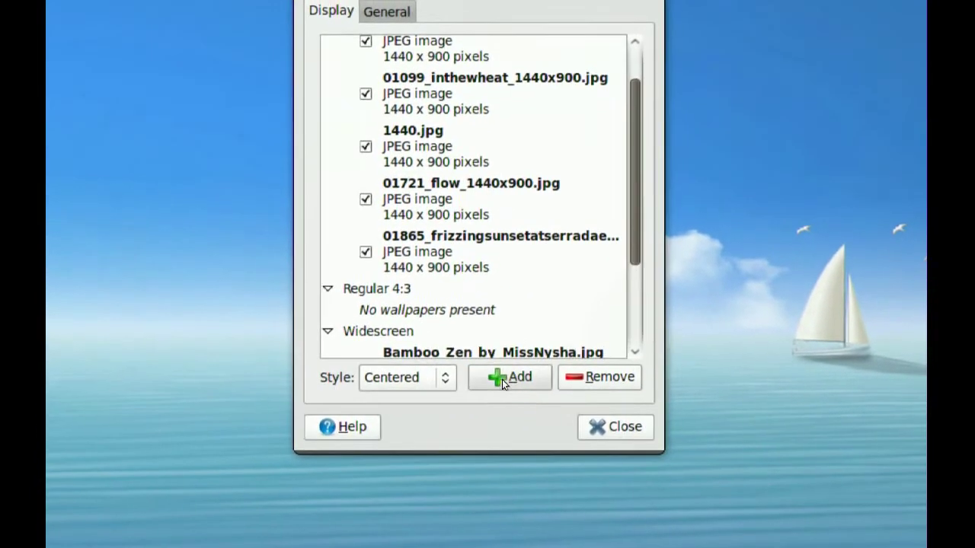
{"action": "left_click", "coordinate": [501, 376]}
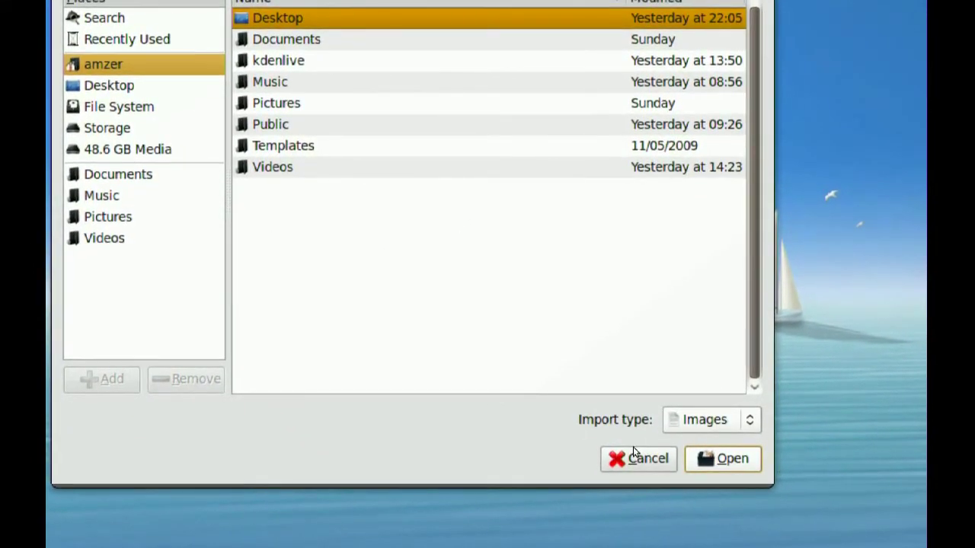
{"action": "left_click", "coordinate": [635, 455]}
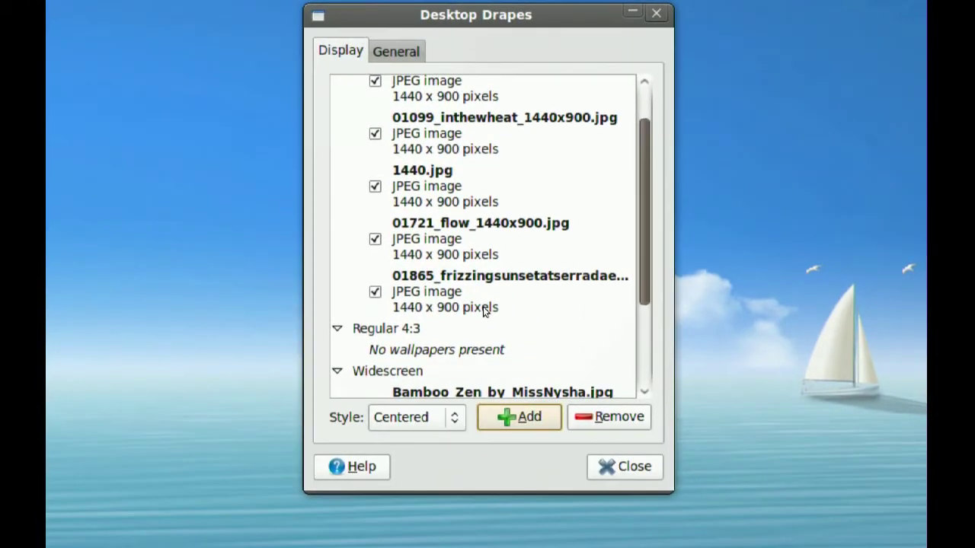
{"action": "scroll", "coordinate": [639, 229], "scroll_direction": "up", "scroll_amount": 1}
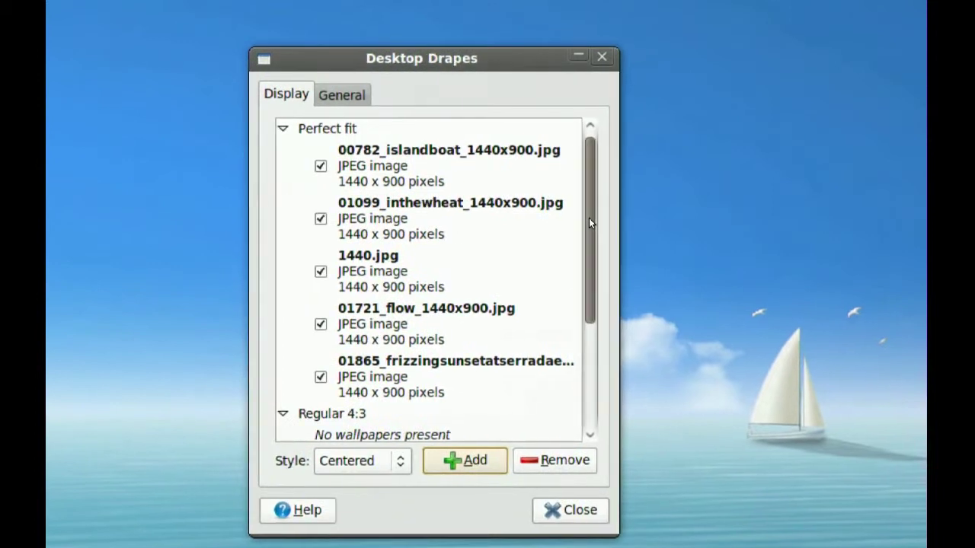
{"action": "scroll", "coordinate": [589, 219], "scroll_direction": "down", "scroll_amount": 1}
{"action": "left_click_drag", "start_coordinate": [590, 226], "coordinate": [589, 289]}
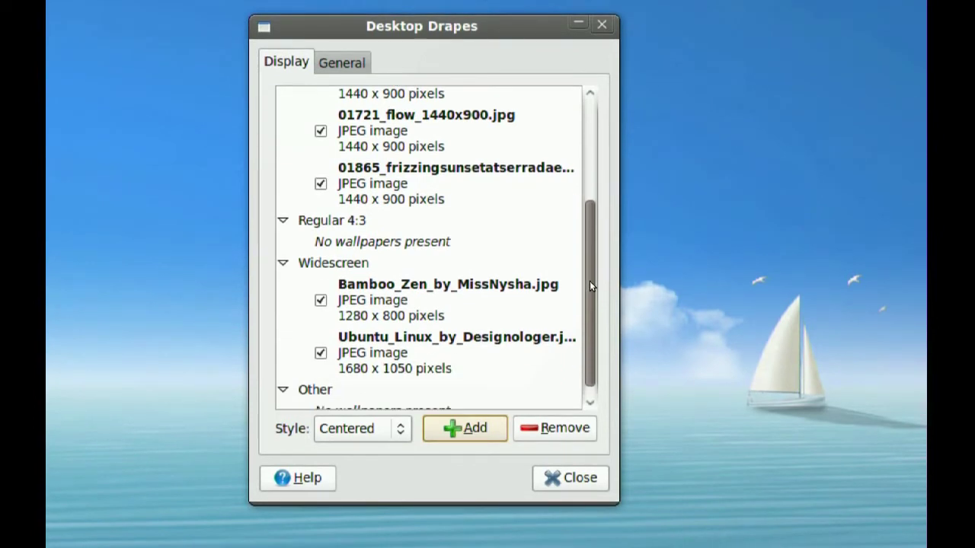
{"action": "left_click_drag", "start_coordinate": [590, 286], "coordinate": [589, 291]}
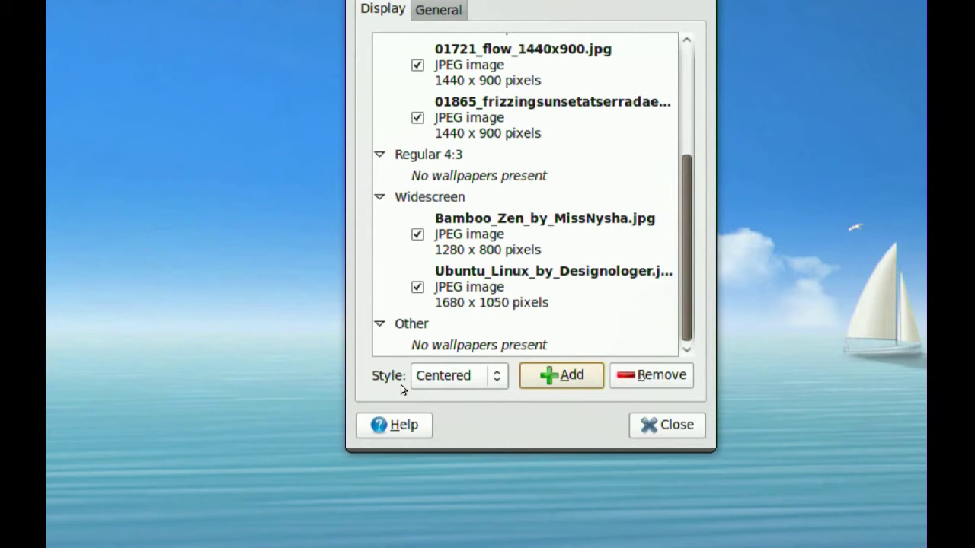
Change the wallpaper display style from Centered to Tiled
{"action": "scroll", "coordinate": [466, 384], "scroll_direction": "down", "scroll_amount": 3}
{"action": "left_click", "coordinate": [456, 377]}
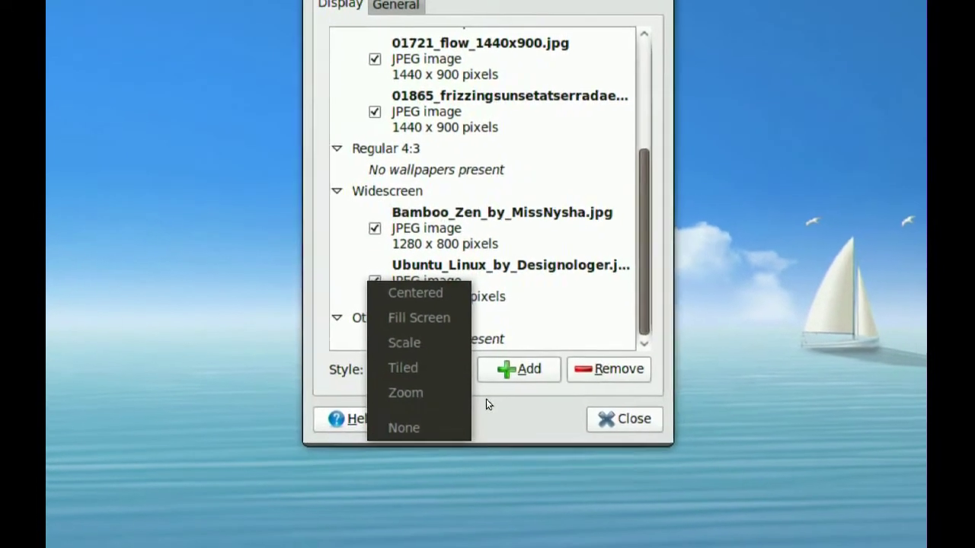
{"action": "left_click", "coordinate": [508, 407]}
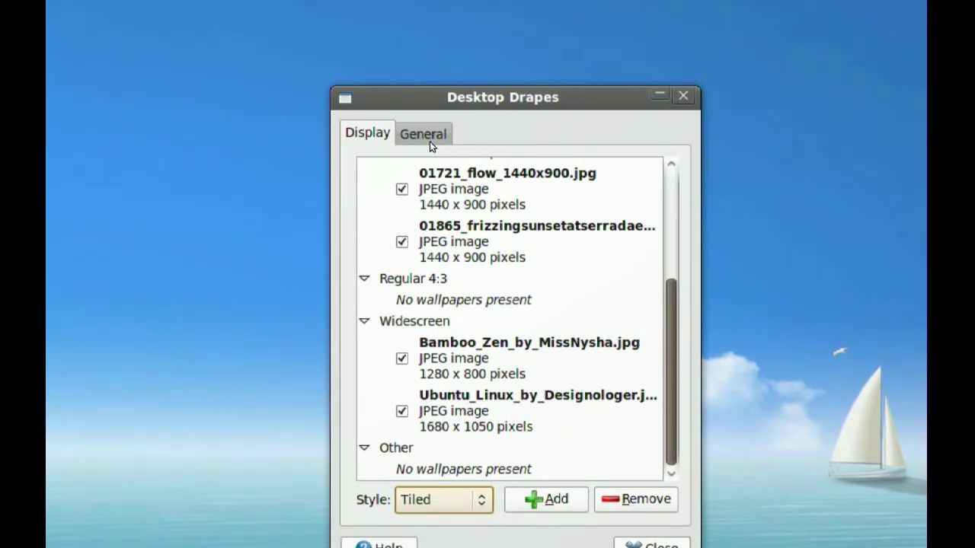
In General settings, enable 'Start Desktop Drapes on start' and 'Switch wallpaper on start'
{"action": "left_click", "coordinate": [430, 141]}
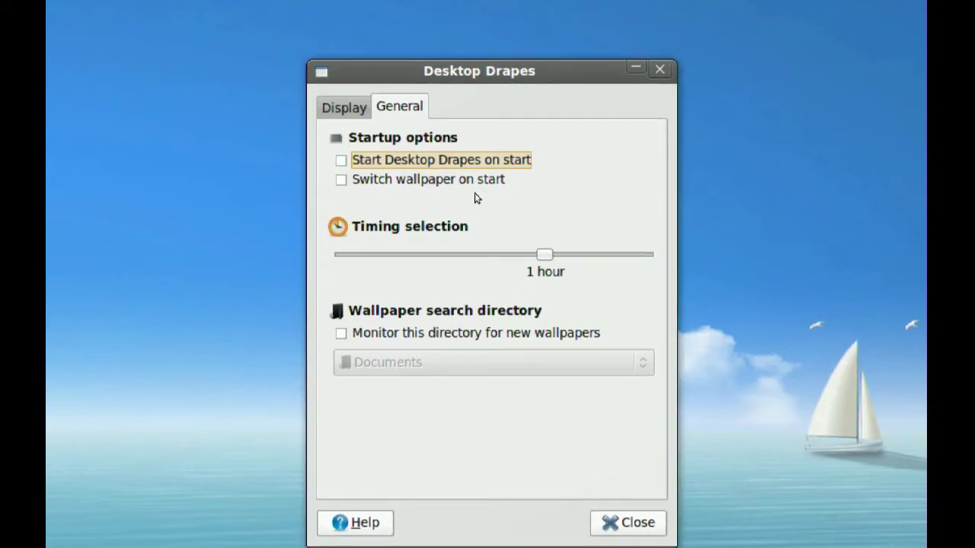
{"action": "left_click", "coordinate": [341, 162]}
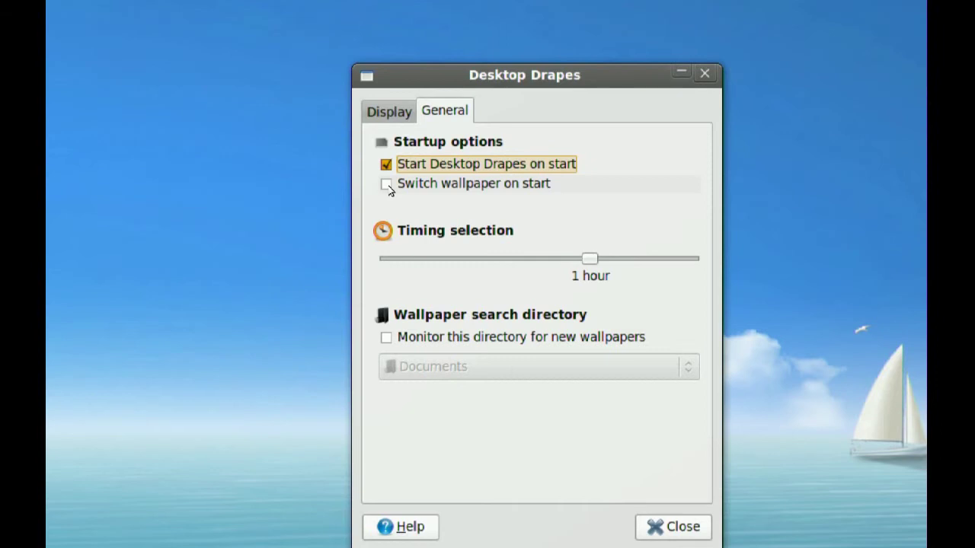
{"action": "left_click", "coordinate": [387, 185]}
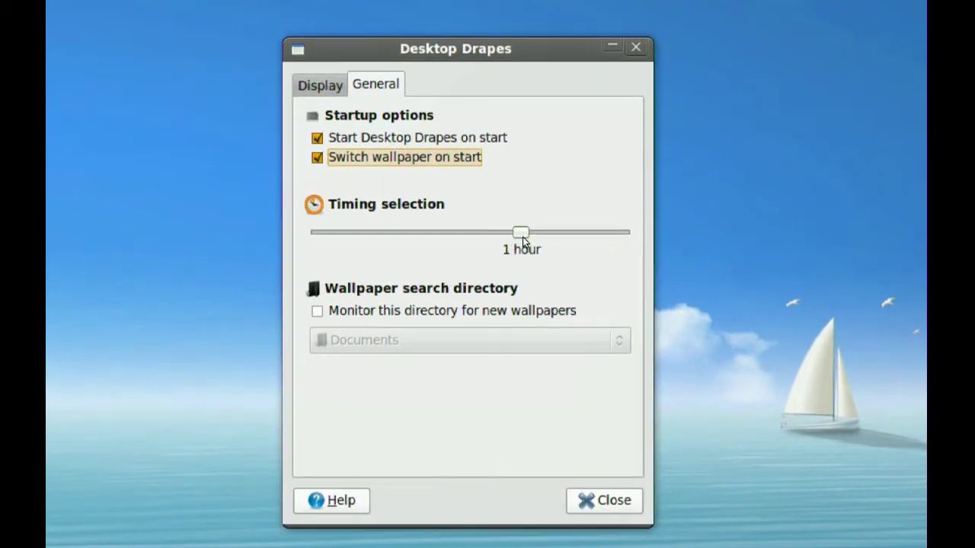
Move the Timing slider, then return the switching interval to 1 hour
{"action": "mouse_move", "coordinate": [523, 233]}
{"action": "left_mouse_down"}
{"action": "mouse_move", "coordinate": [470, 242]}
{"action": "mouse_move", "coordinate": [485, 244]}
{"action": "mouse_move", "coordinate": [499, 239]}
{"action": "mouse_move", "coordinate": [441, 233]}
{"action": "mouse_move", "coordinate": [506, 238]}
{"action": "left_mouse_up"}
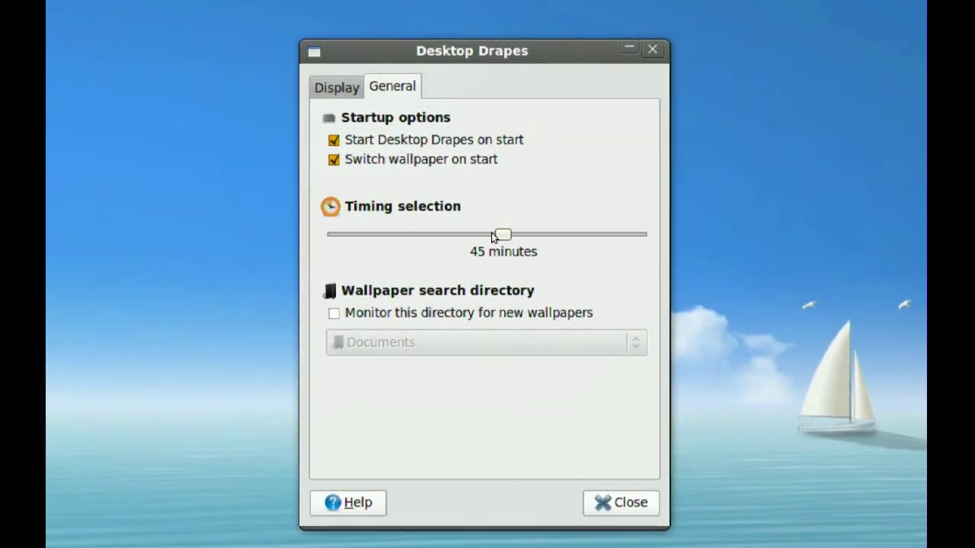
{"action": "left_click", "coordinate": [508, 234]}
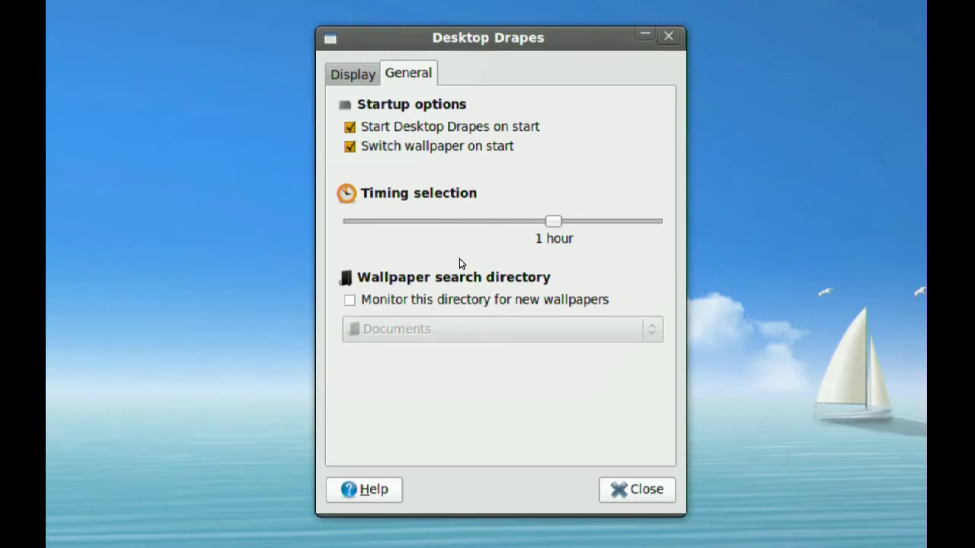
Enable monitoring for new wallpapers and set the search directory to Pictures
{"action": "left_click", "coordinate": [386, 286]}
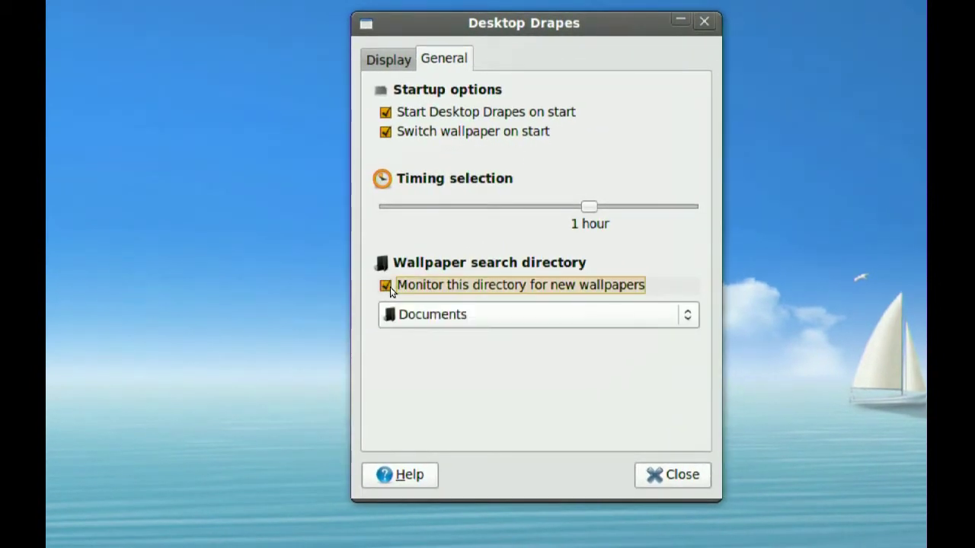
{"action": "left_click", "coordinate": [451, 314]}
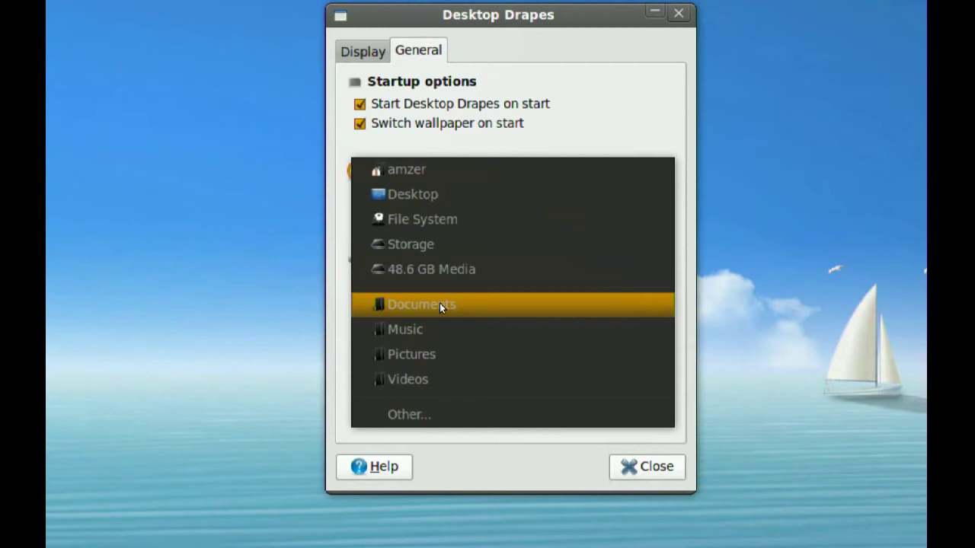
{"action": "left_click", "coordinate": [446, 359]}
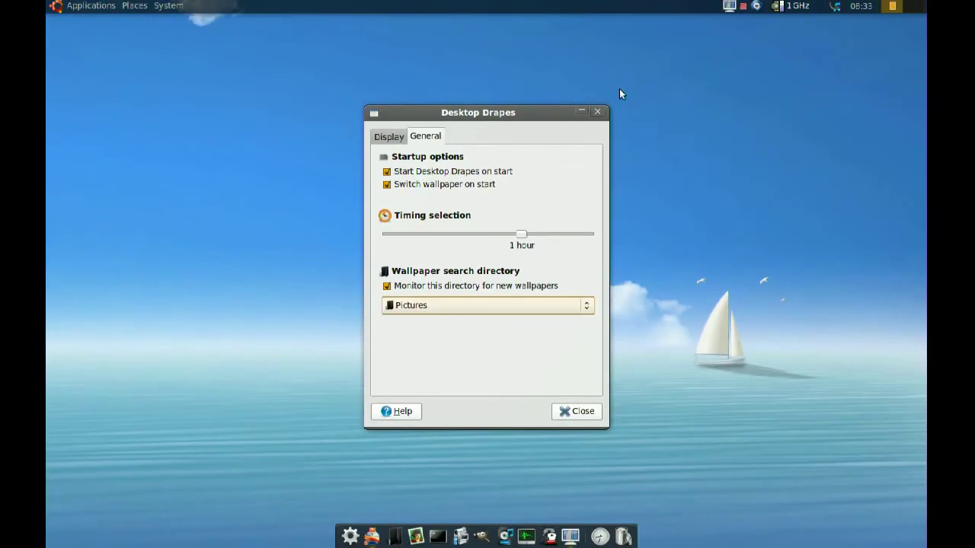
Review the tray icon's quick options menu, then close the preferences dialog
{"action": "right_click", "coordinate": [729, 9]}
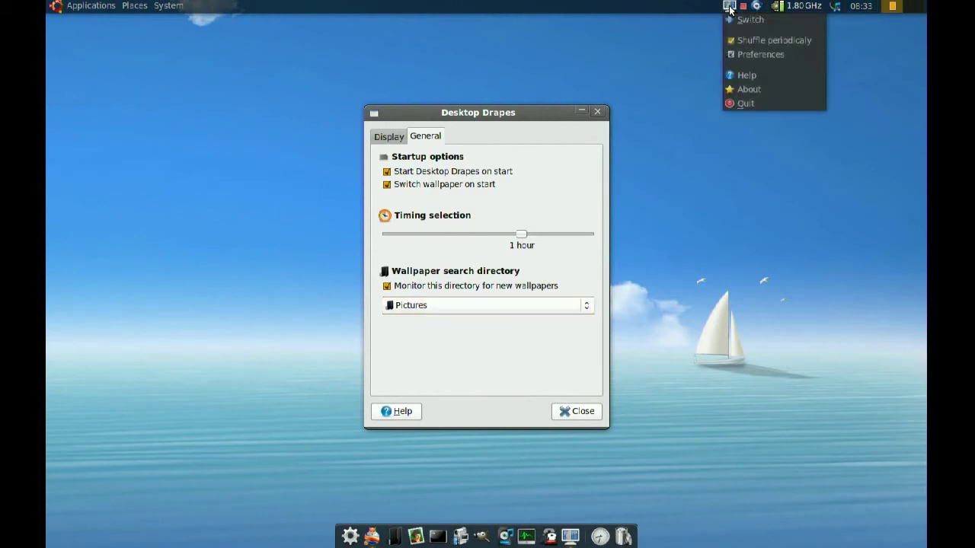
{"action": "left_click", "coordinate": [702, 9]}
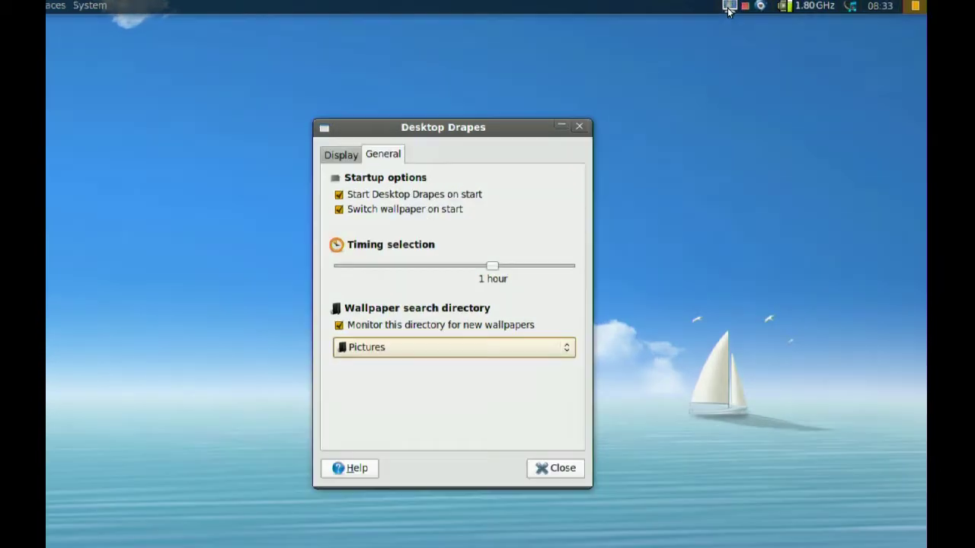
{"action": "right_click", "coordinate": [729, 9]}
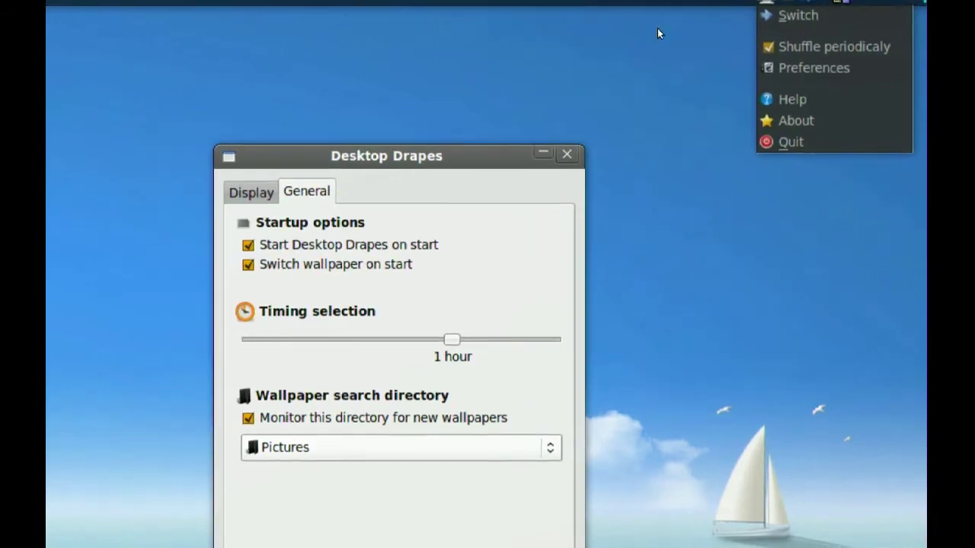
{"action": "left_click", "coordinate": [661, 50]}
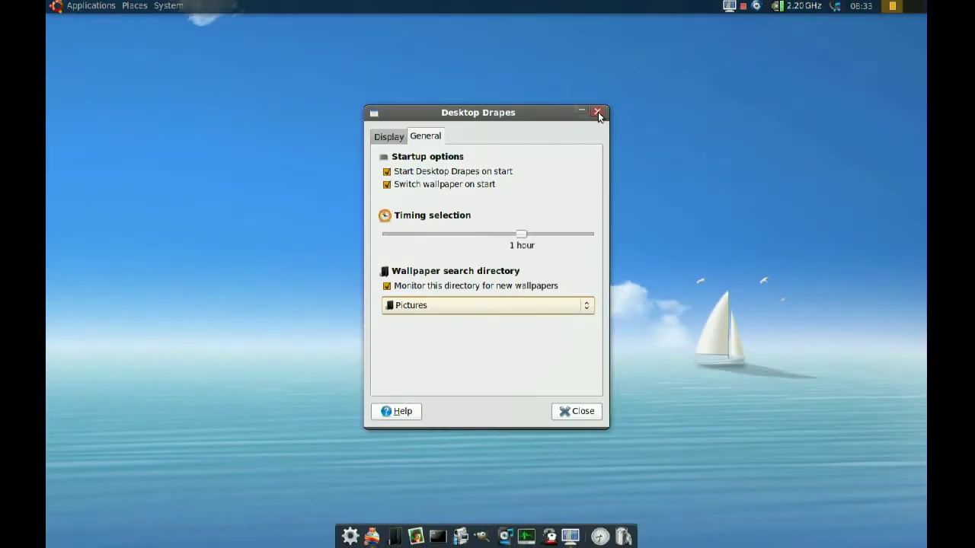
{"action": "left_click", "coordinate": [598, 113]}
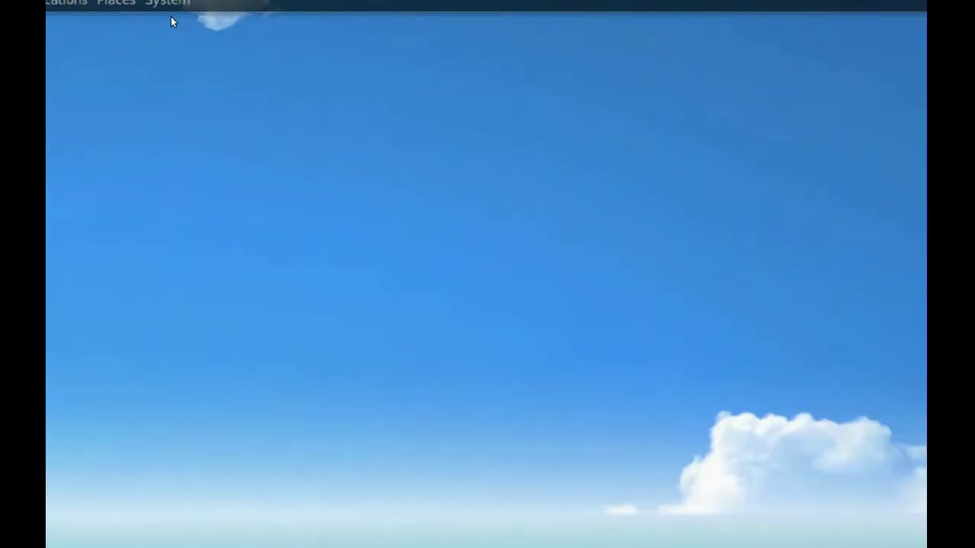
Browse the System menu's Preferences and Administration submenus
{"action": "left_click", "coordinate": [168, 3]}
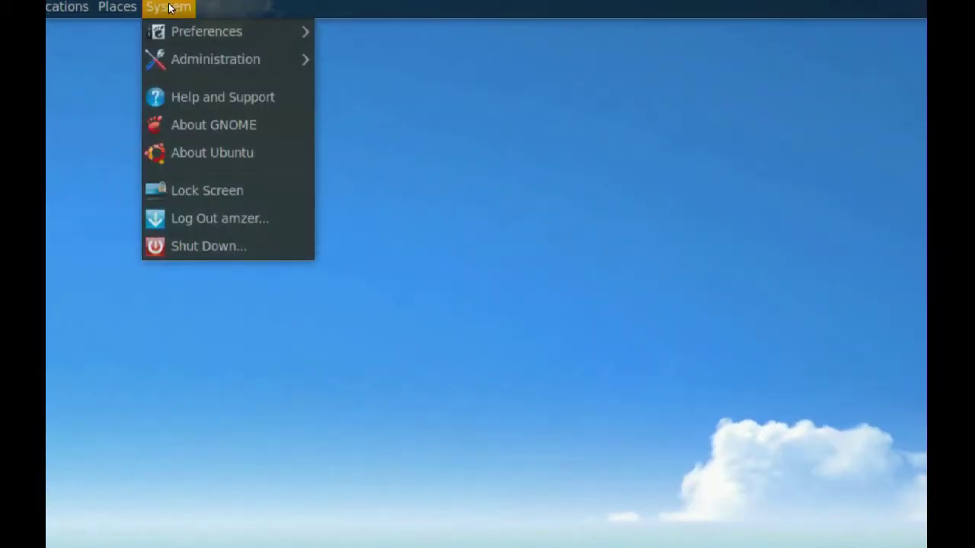
{"action": "mouse_move", "coordinate": [213, 30]}
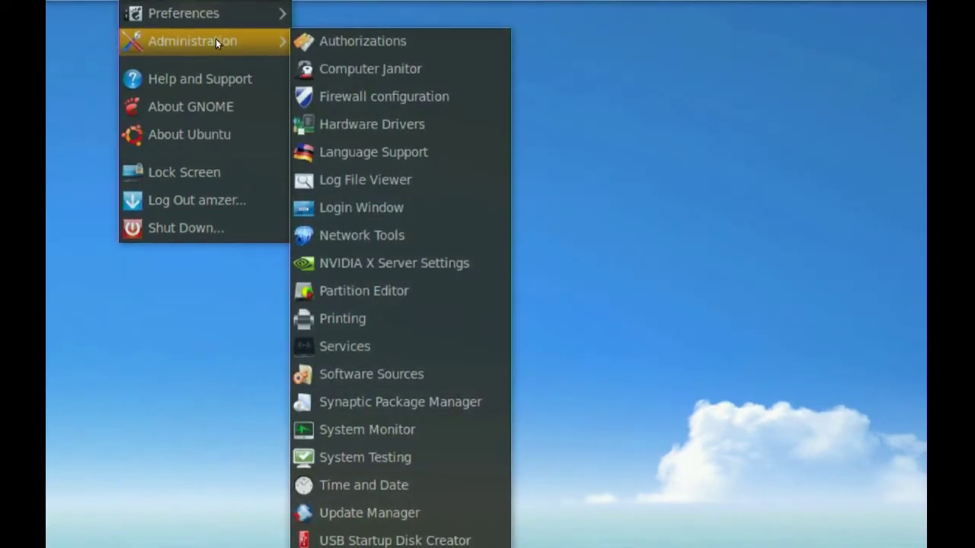
{"action": "mouse_move", "coordinate": [227, 16]}
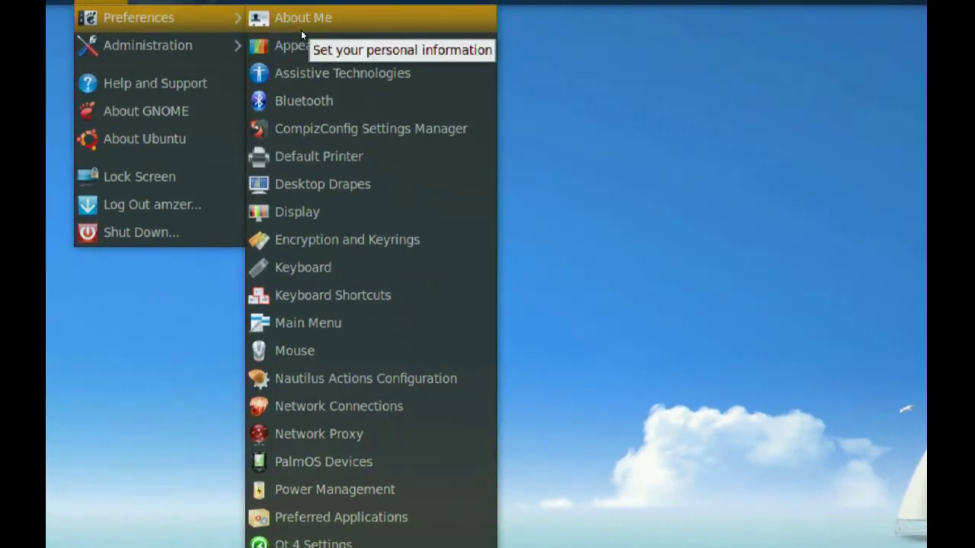
{"action": "mouse_move", "coordinate": [200, 41]}
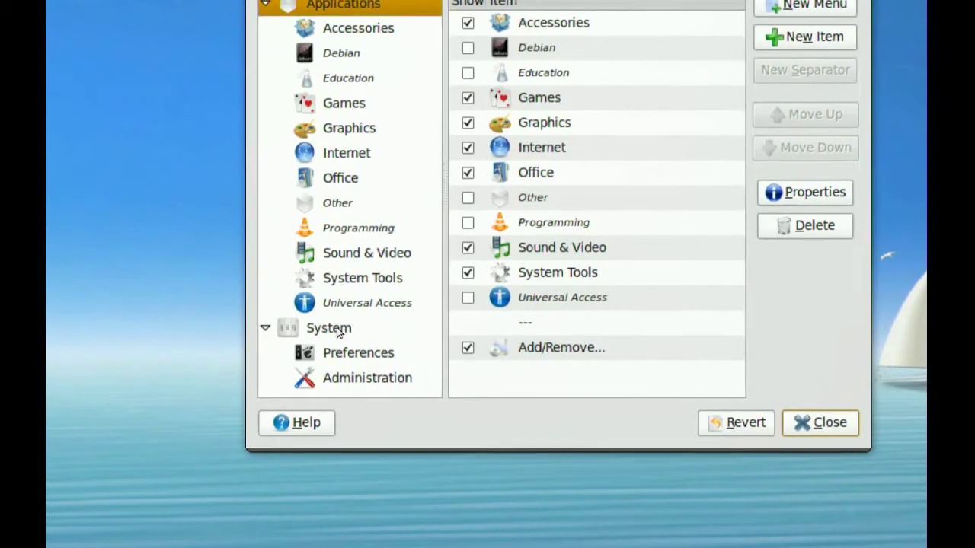
Select System in the Menus tree and tick Show for Control Center
{"action": "left_click", "coordinate": [334, 329]}
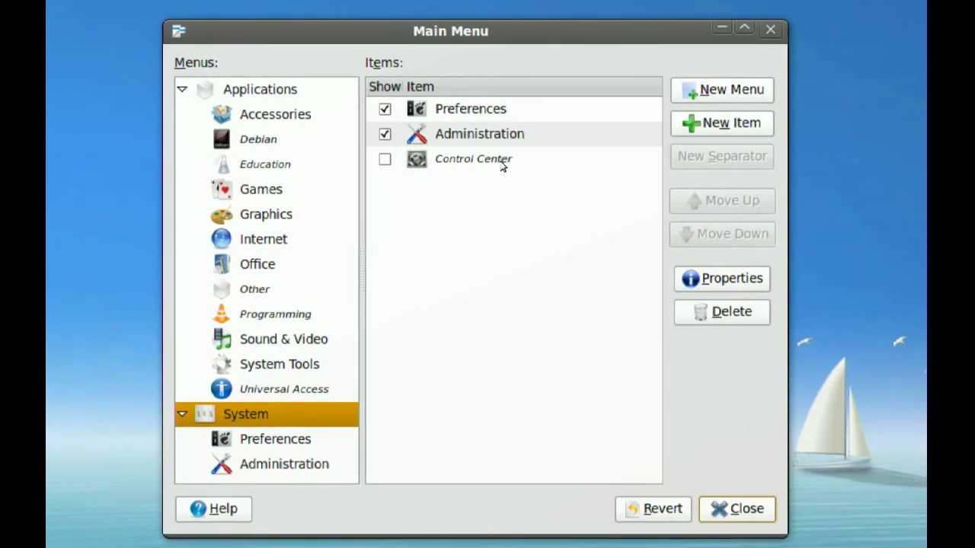
{"action": "left_click", "coordinate": [385, 159]}
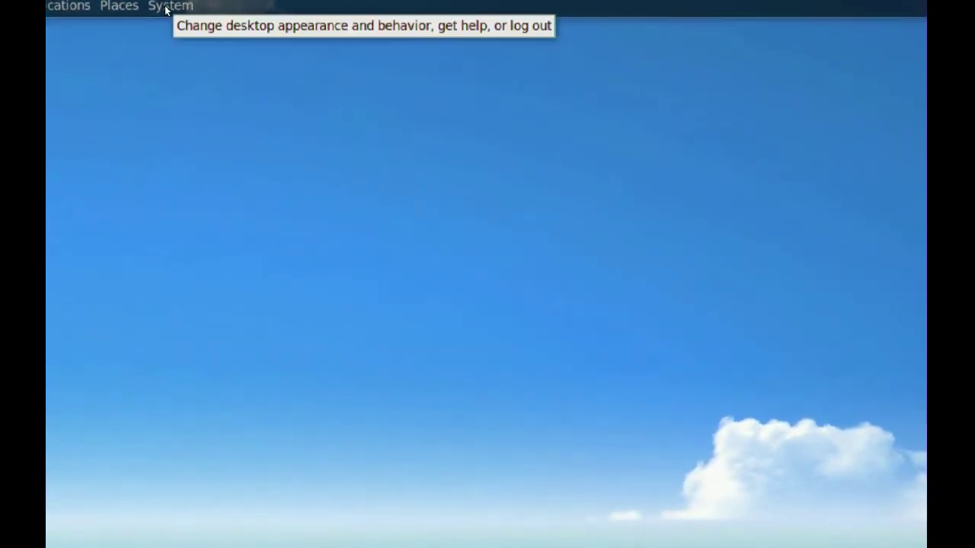
Launch GNOME Control Center from the top panel's System menu
{"action": "left_click", "coordinate": [166, 10]}
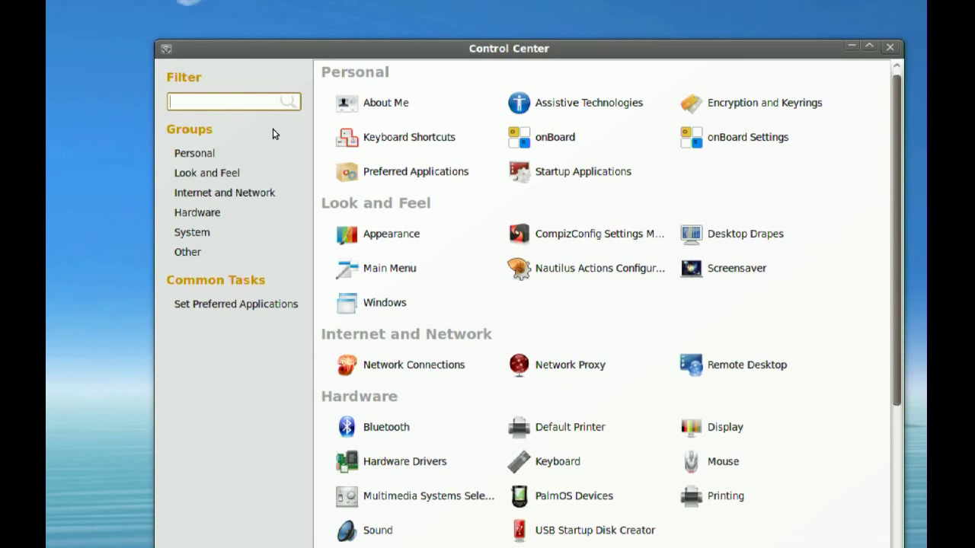
Filter for 'keyboard', review Keyboard's Layouts, Accessibility and Mouse Keys tabs, then select the filter text
{"action": "type", "text": "keyb"}
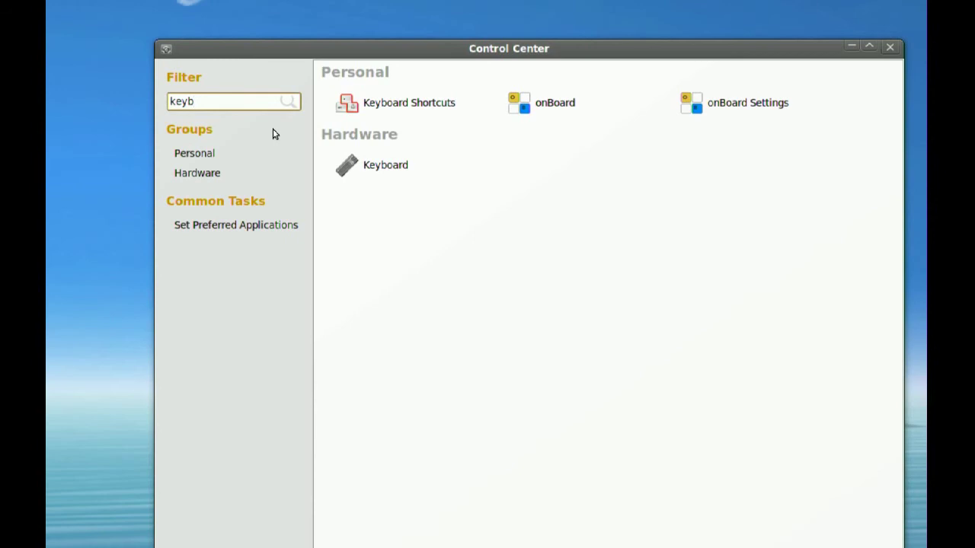
{"action": "type", "text": "oard"}
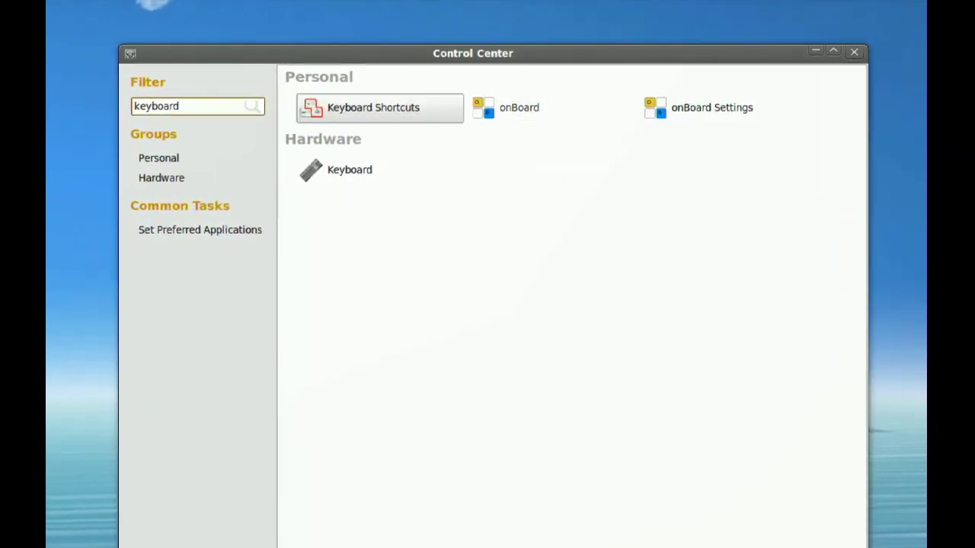
{"action": "left_click", "coordinate": [376, 157]}
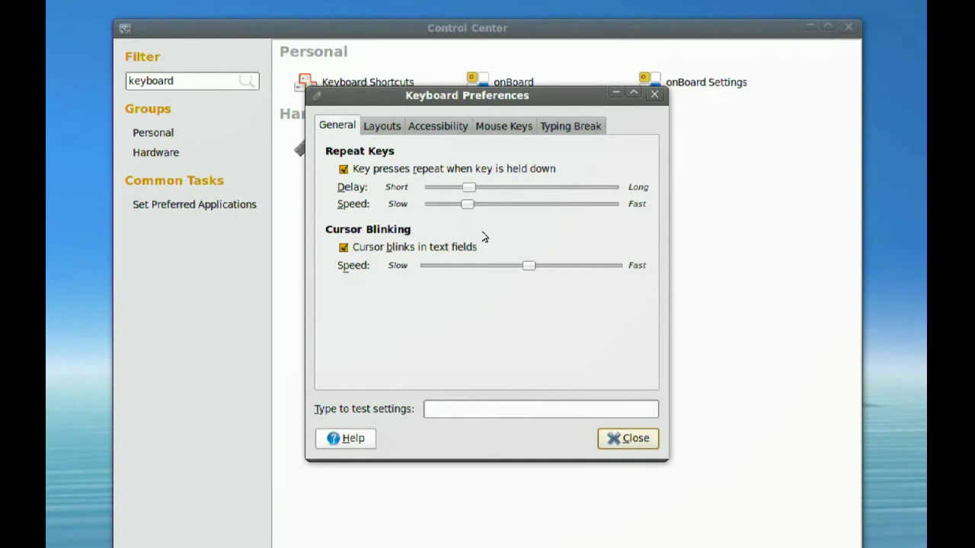
{"action": "left_click", "coordinate": [382, 126]}
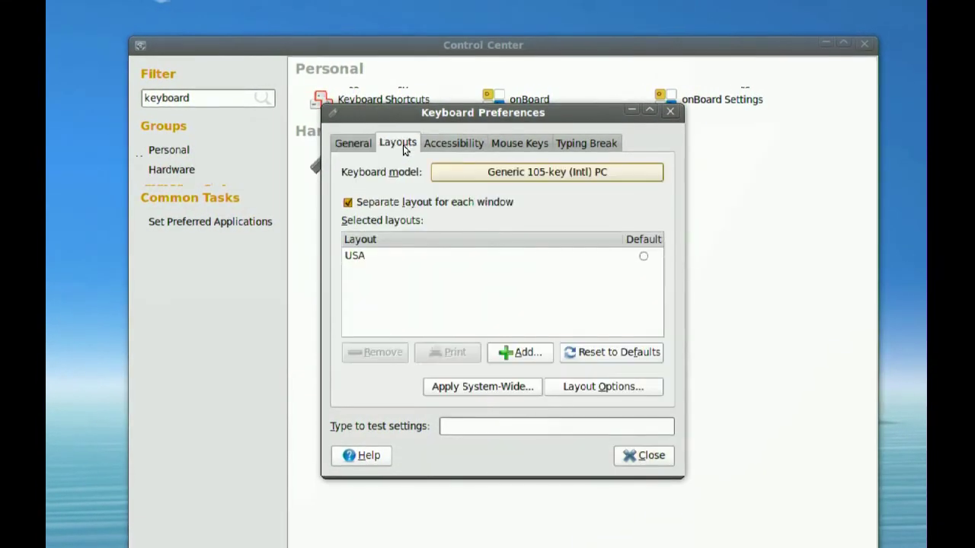
{"action": "left_click", "coordinate": [445, 128]}
{"action": "left_click", "coordinate": [511, 143]}
{"action": "left_click", "coordinate": [662, 111]}
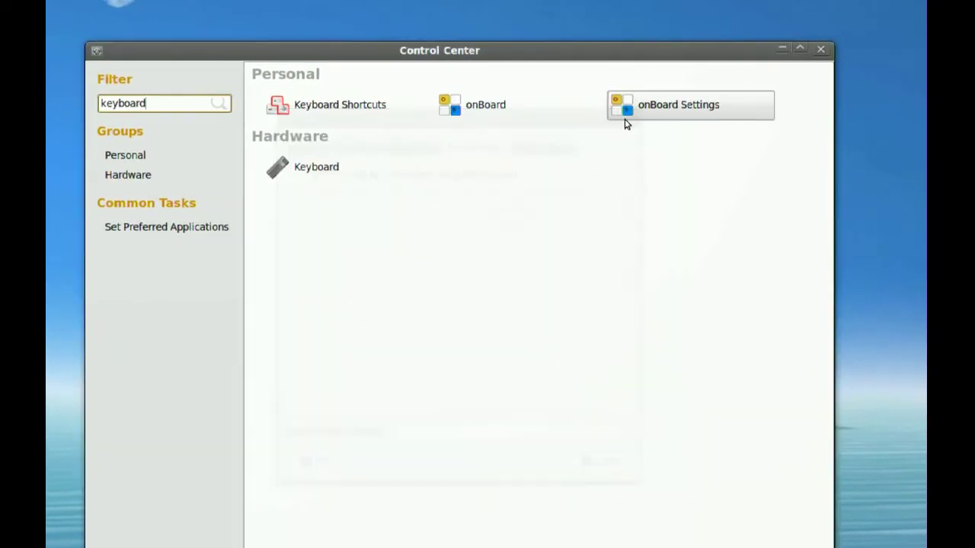
{"action": "left_click_drag", "start_coordinate": [227, 98], "coordinate": [116, 99]}
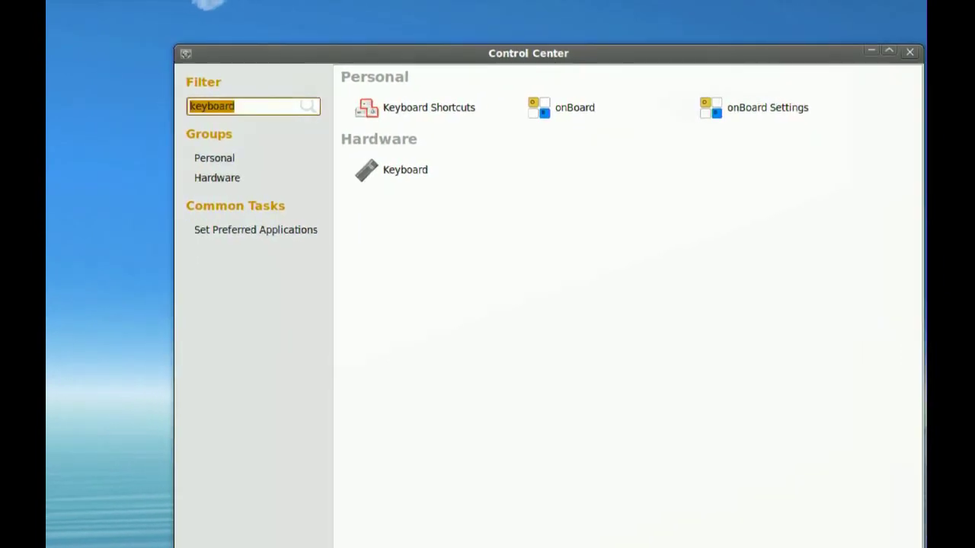
Clear the filter, visit the Personal, Look and Feel, Internet and Network, Hardware, Other and System groups, then close
{"action": "key", "text": "BackSpace"}
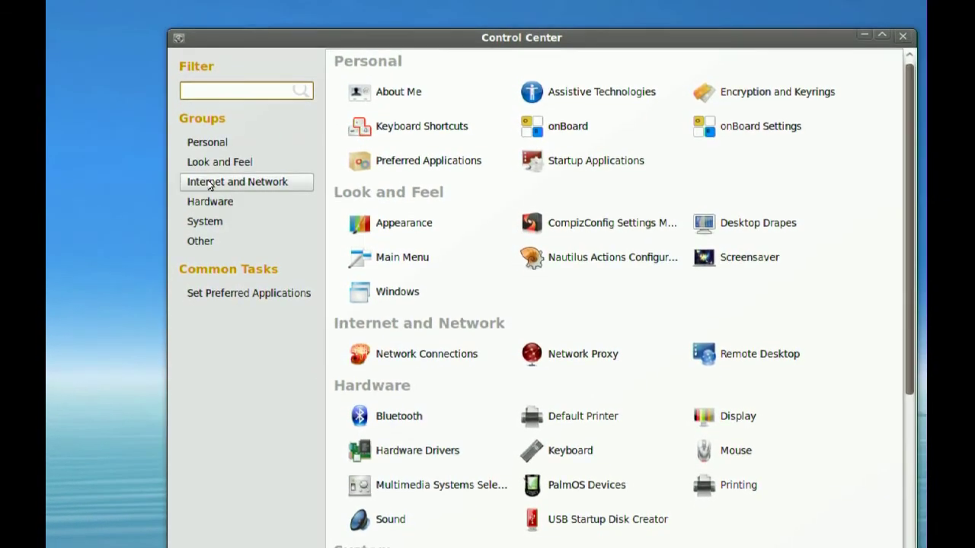
{"action": "left_click", "coordinate": [228, 150]}
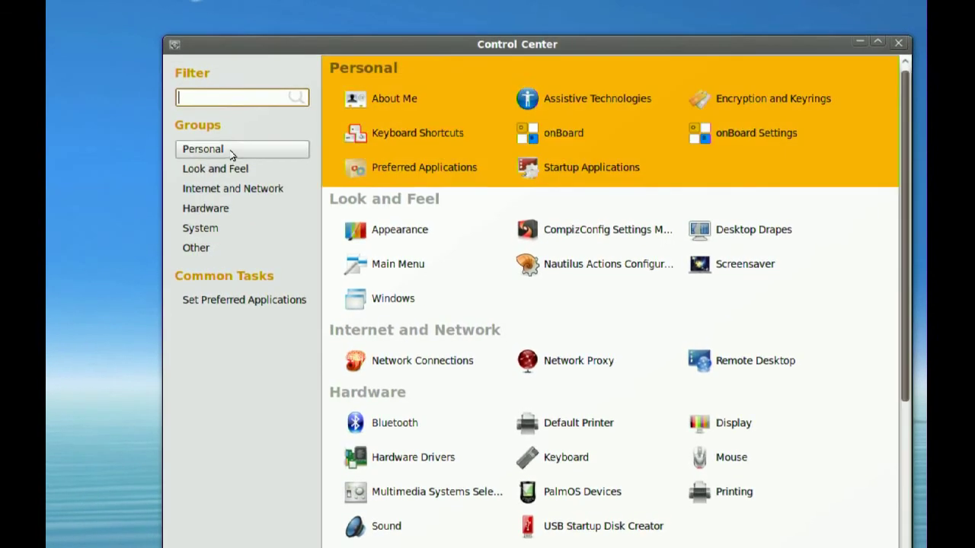
{"action": "left_click", "coordinate": [232, 167]}
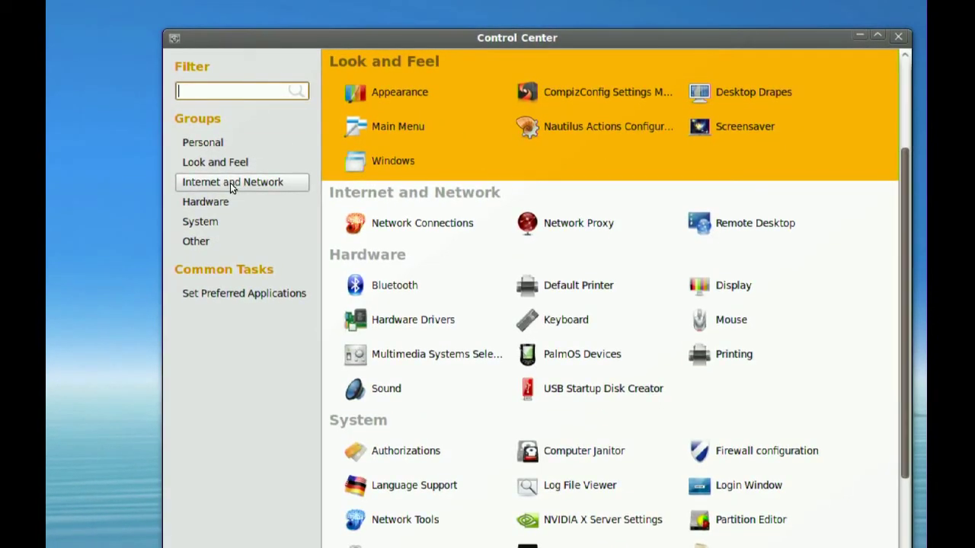
{"action": "left_click", "coordinate": [232, 187]}
{"action": "left_click", "coordinate": [218, 203]}
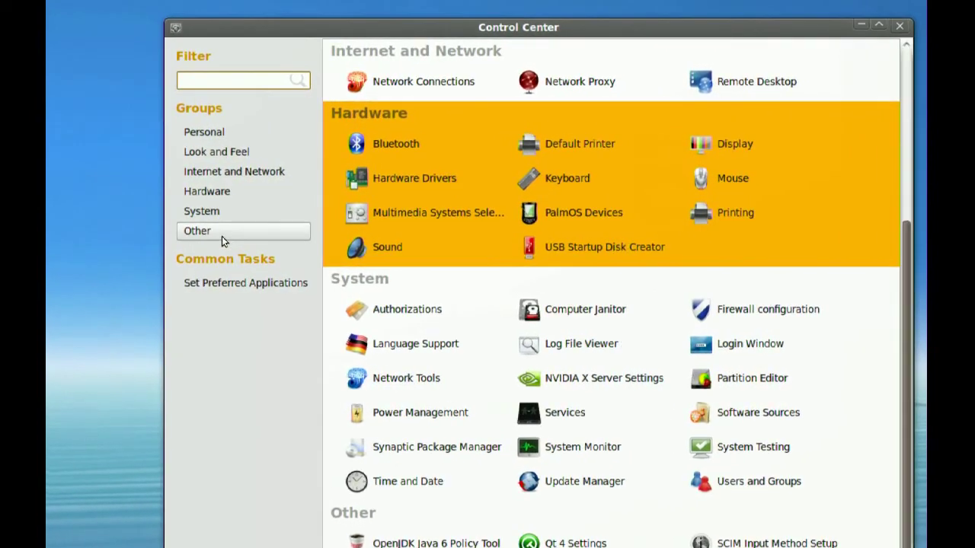
{"action": "left_click", "coordinate": [222, 236]}
{"action": "left_click", "coordinate": [227, 218]}
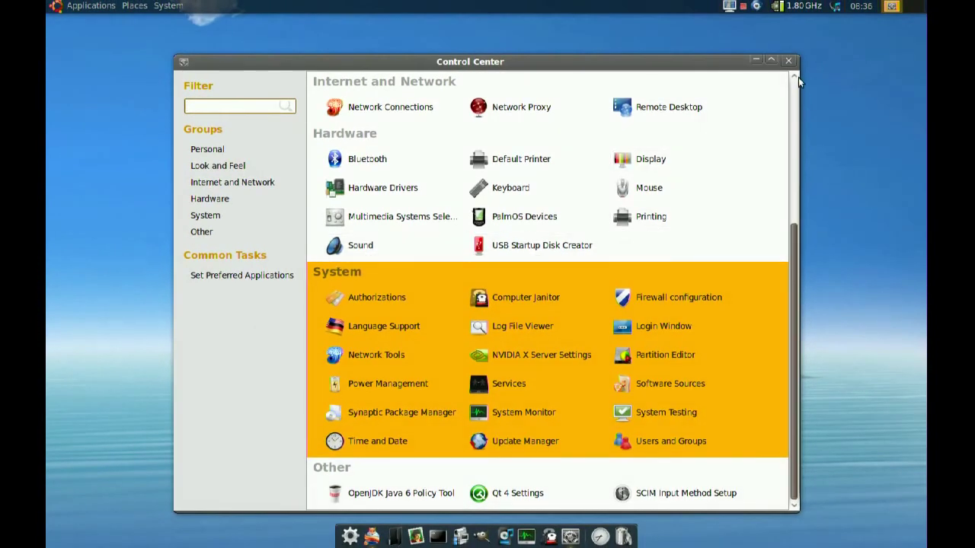
{"action": "left_click", "coordinate": [789, 61]}
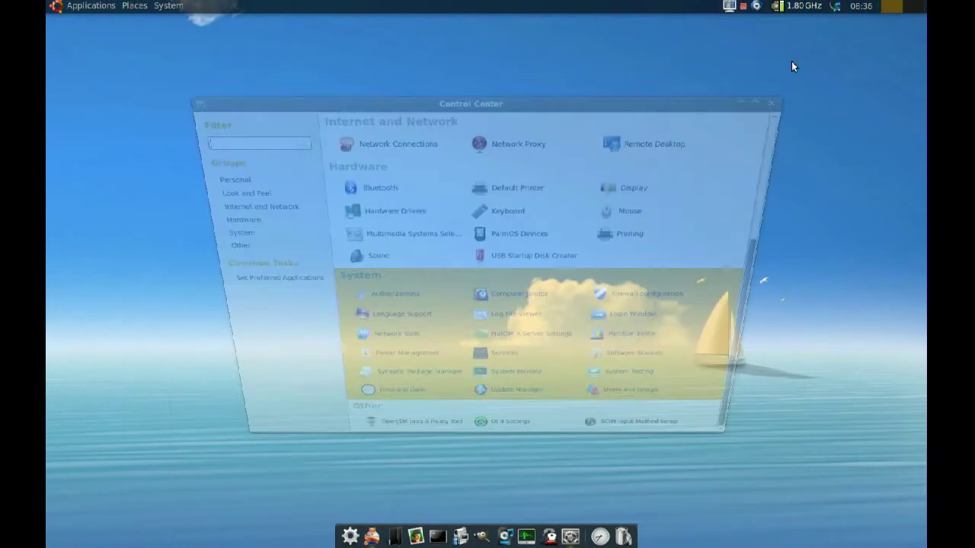